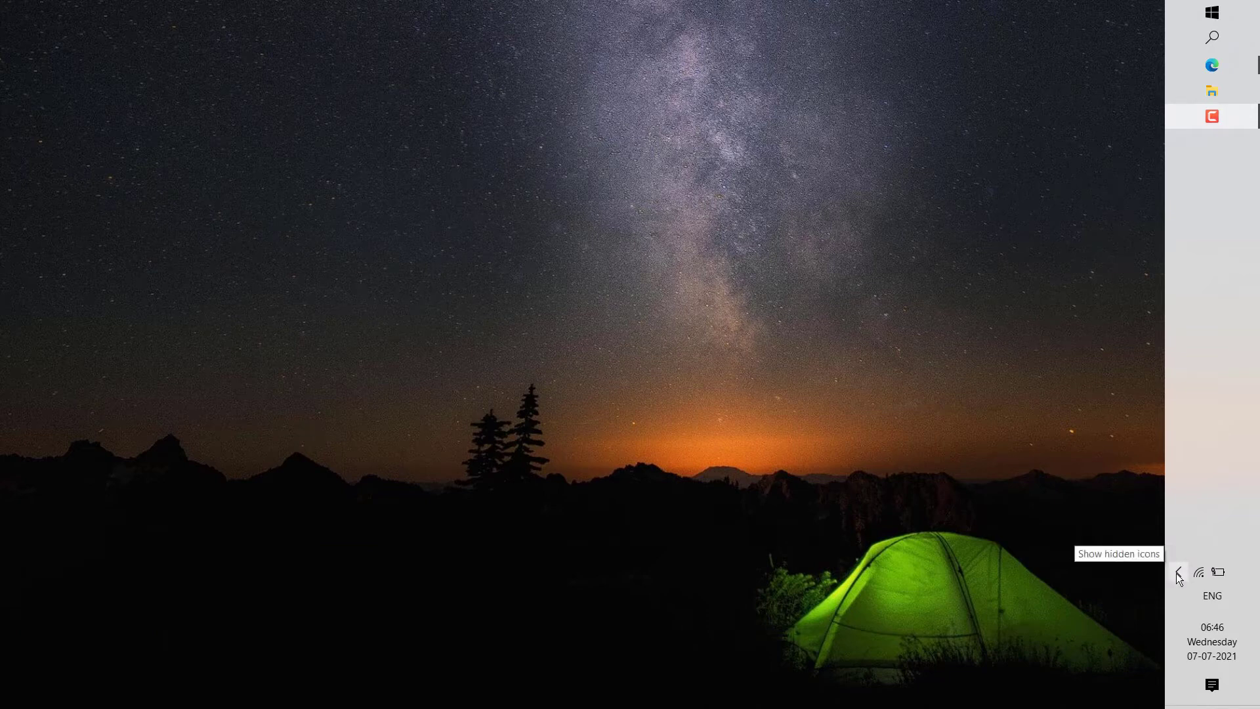
Step: Check the hidden notification-area icons for a volume icon, then close the popup
click(1177, 573)
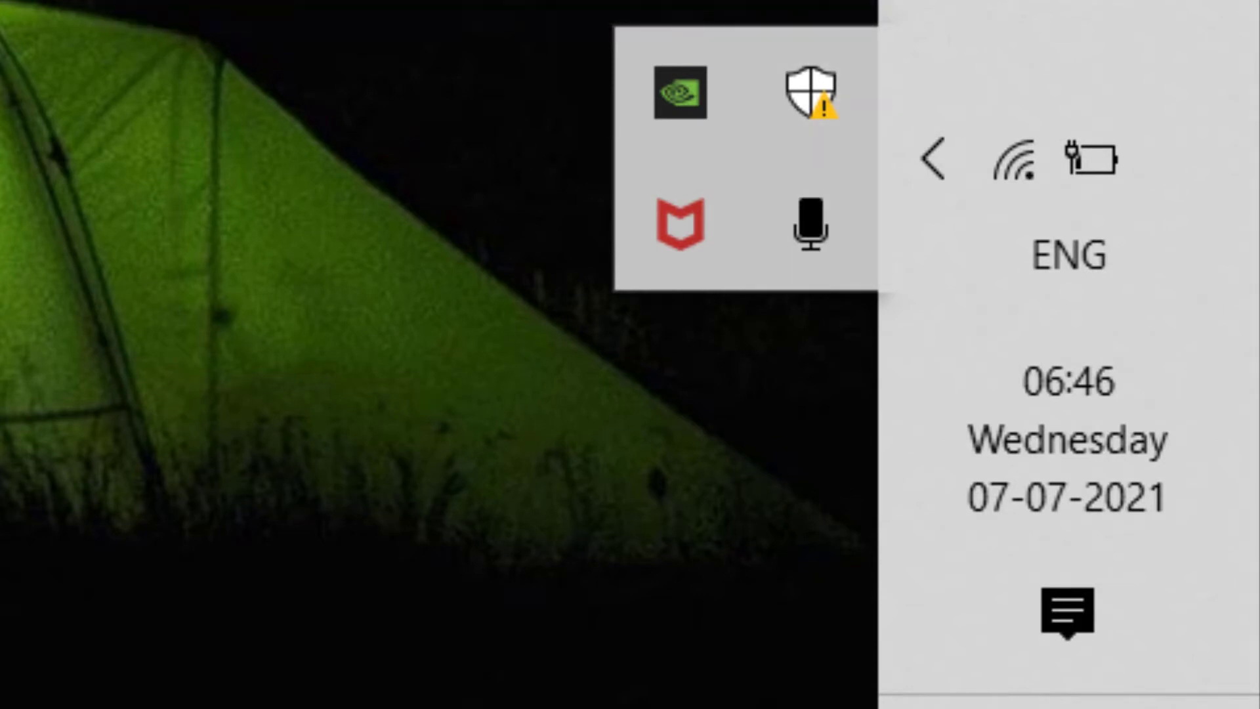
key(Escape)
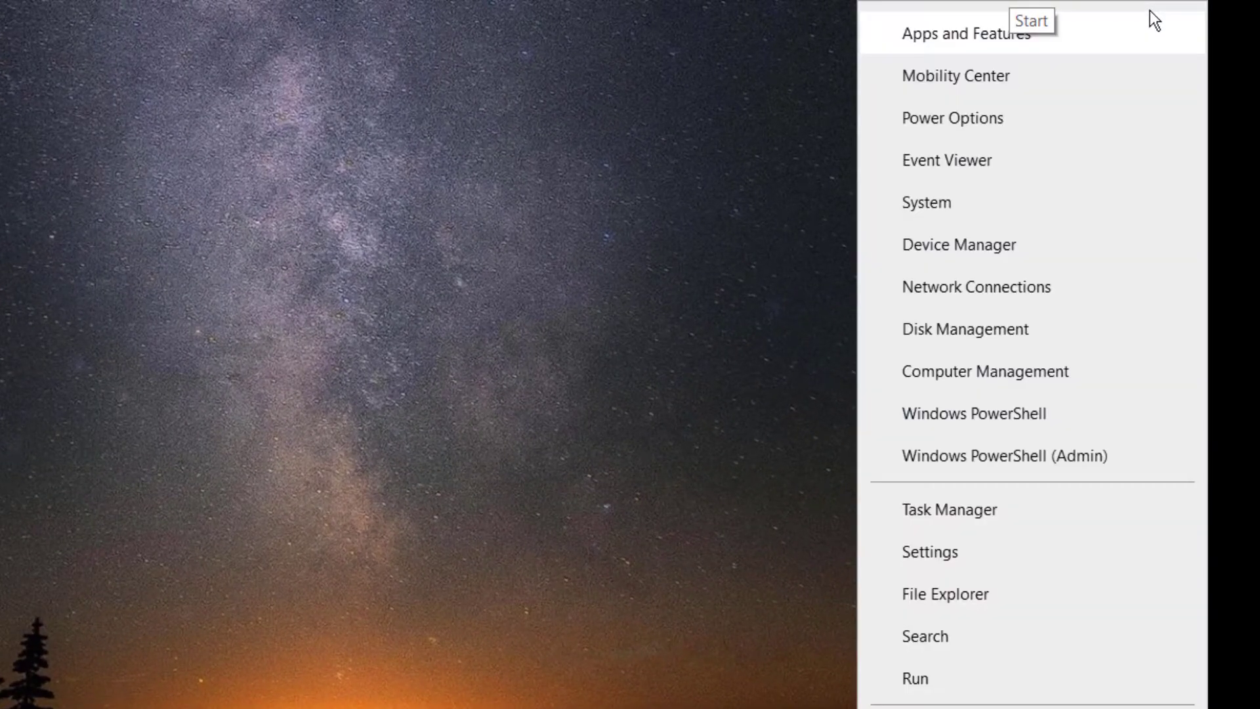
Step: Go to the Taskbar page under Settings > Personalization
click(993, 547)
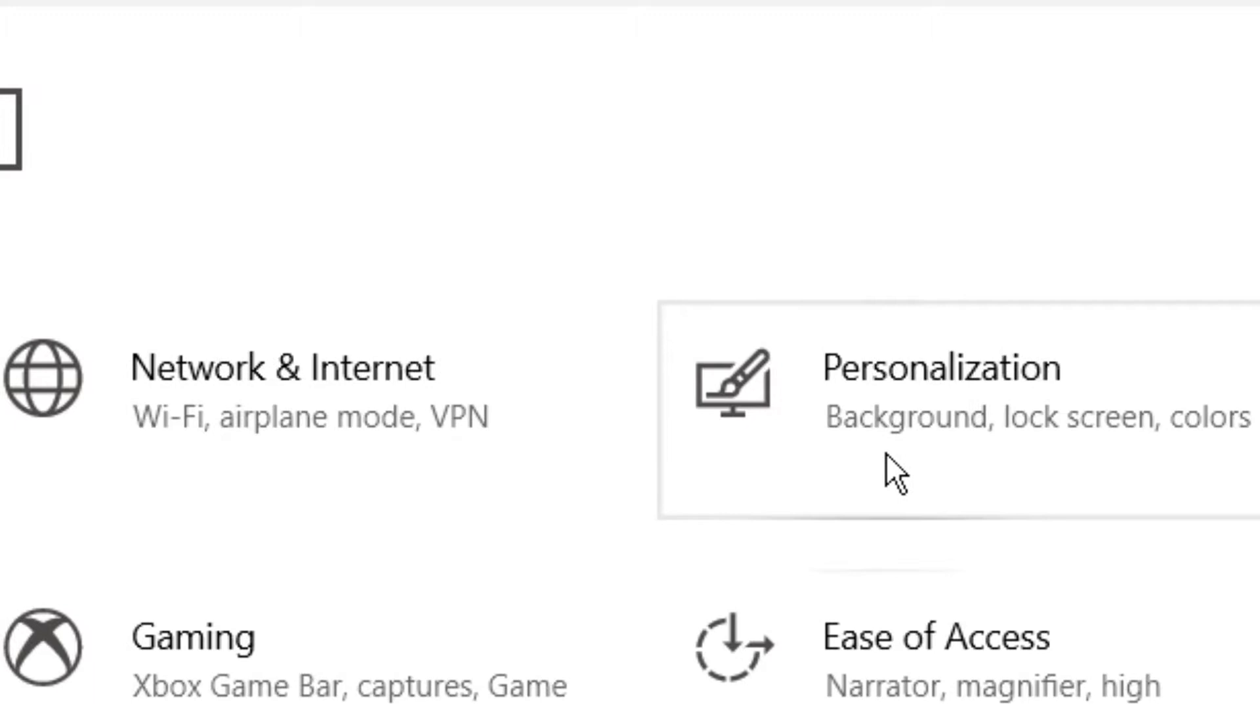
click(887, 454)
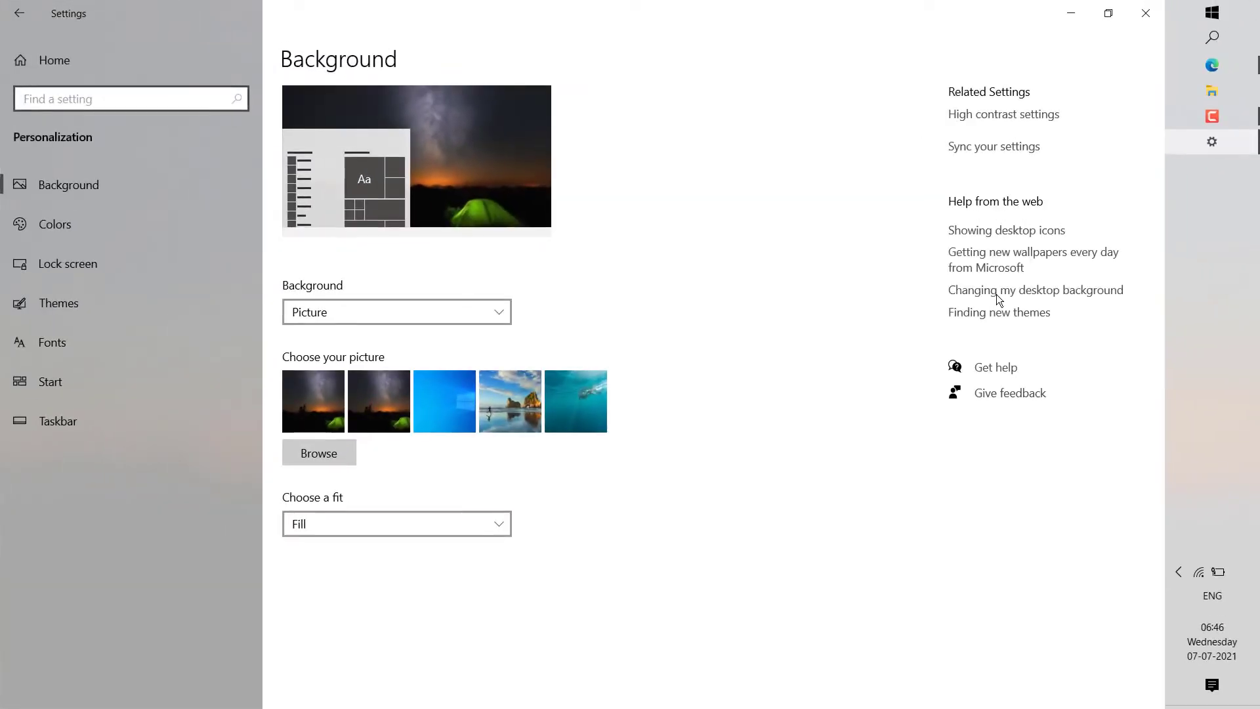
click(997, 294)
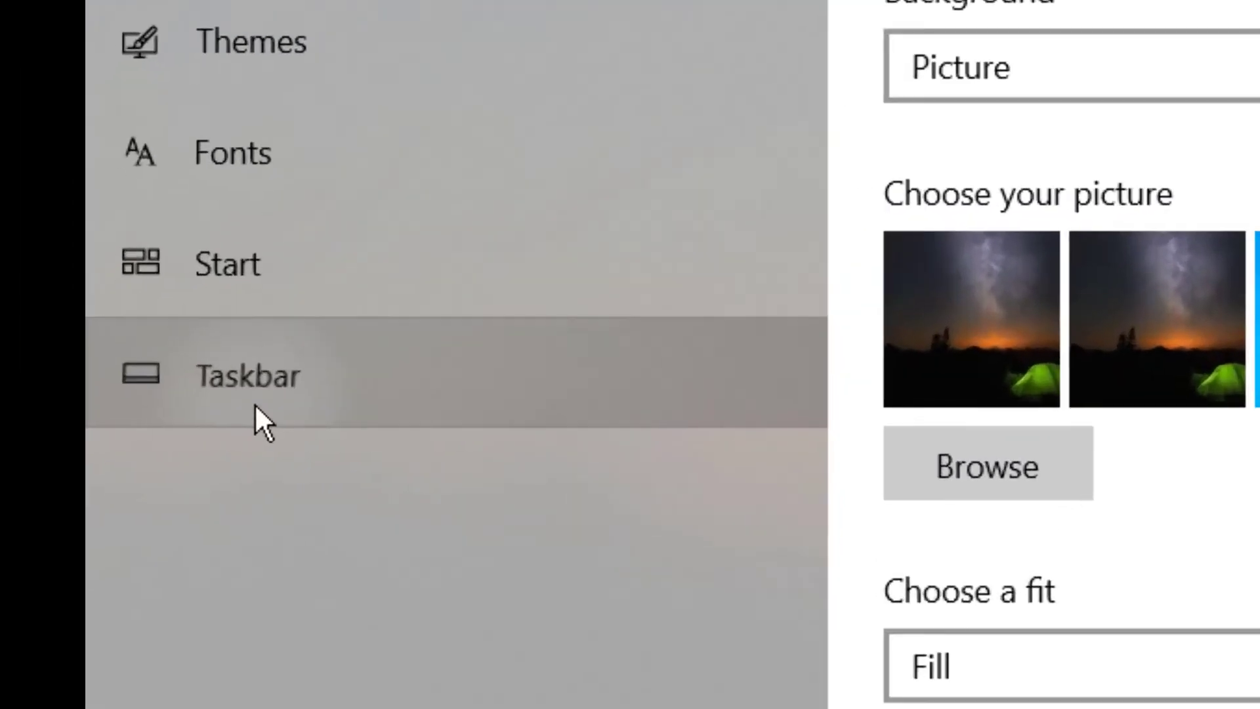
click(59, 432)
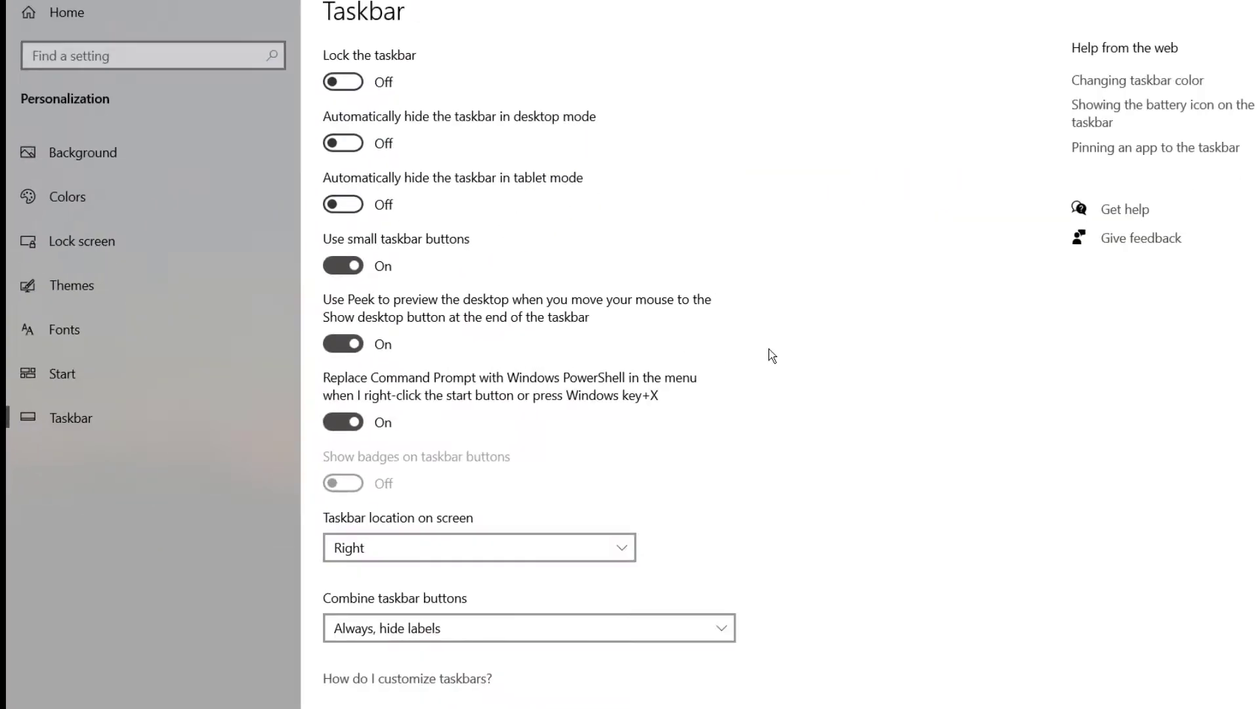
scroll(696, 359, down, 3)
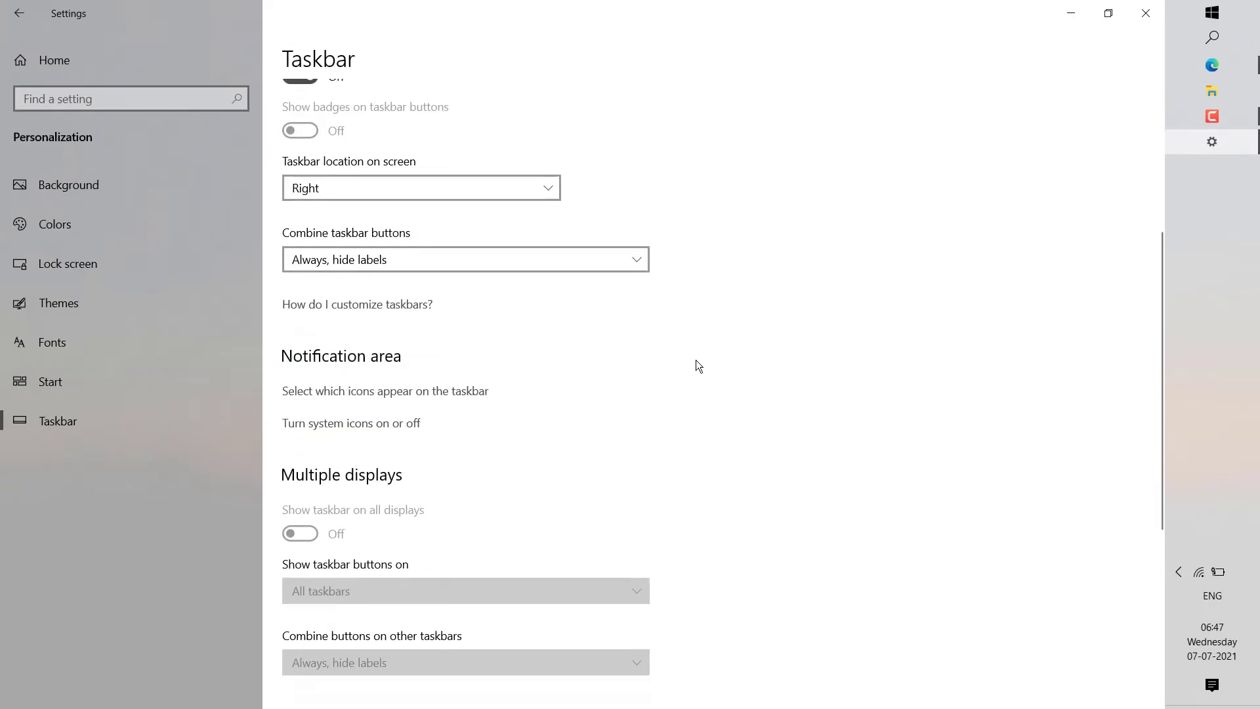
scroll(697, 359, down, 2)
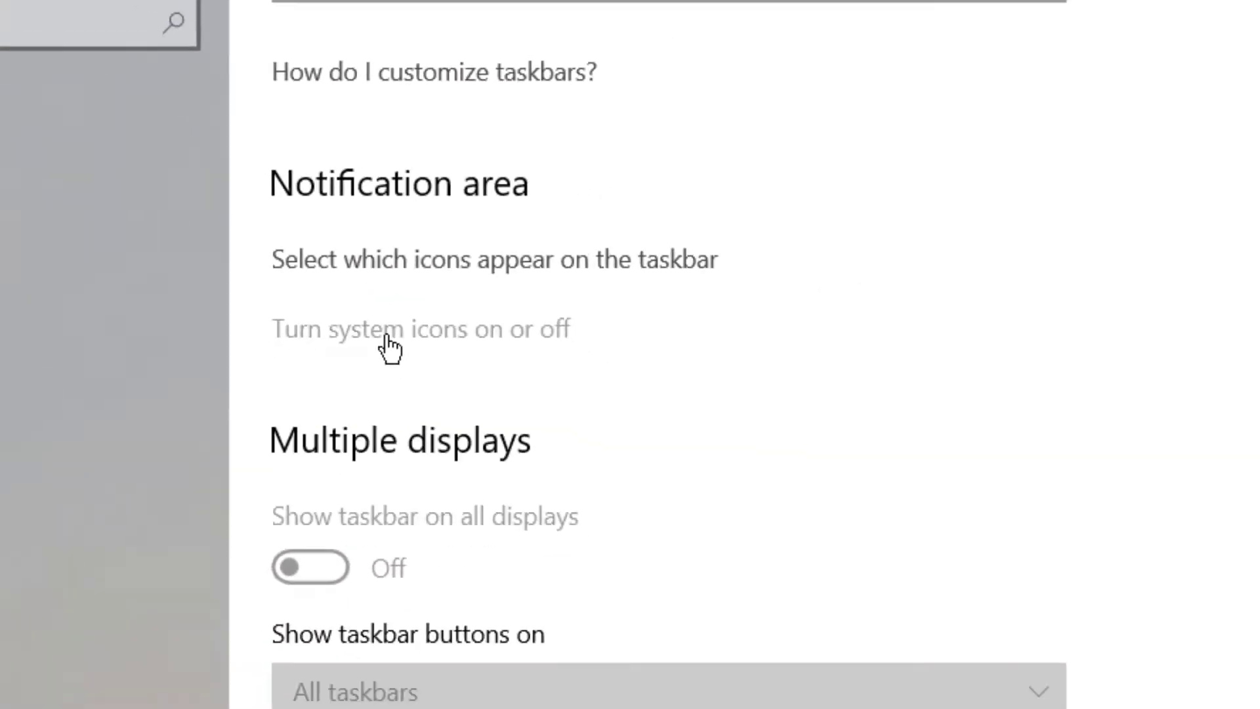
Step: Switch the Volume system icon to On under 'Turn system icons on or off'
click(427, 336)
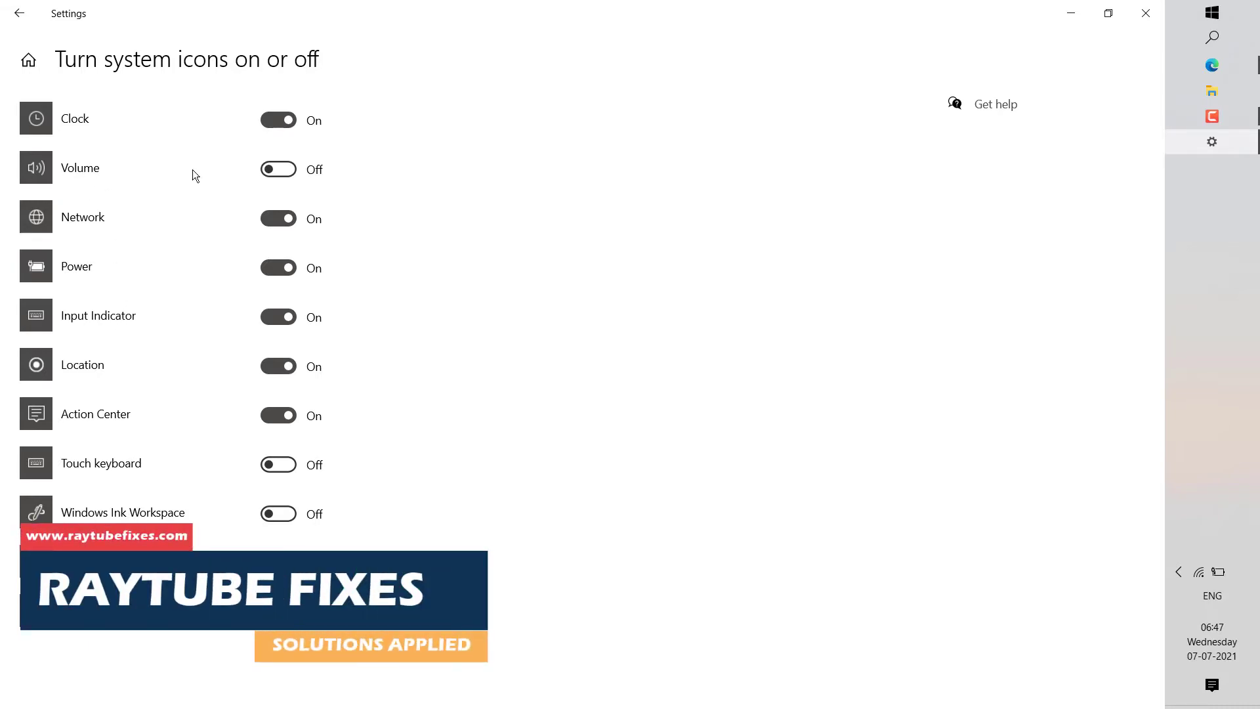
click(292, 171)
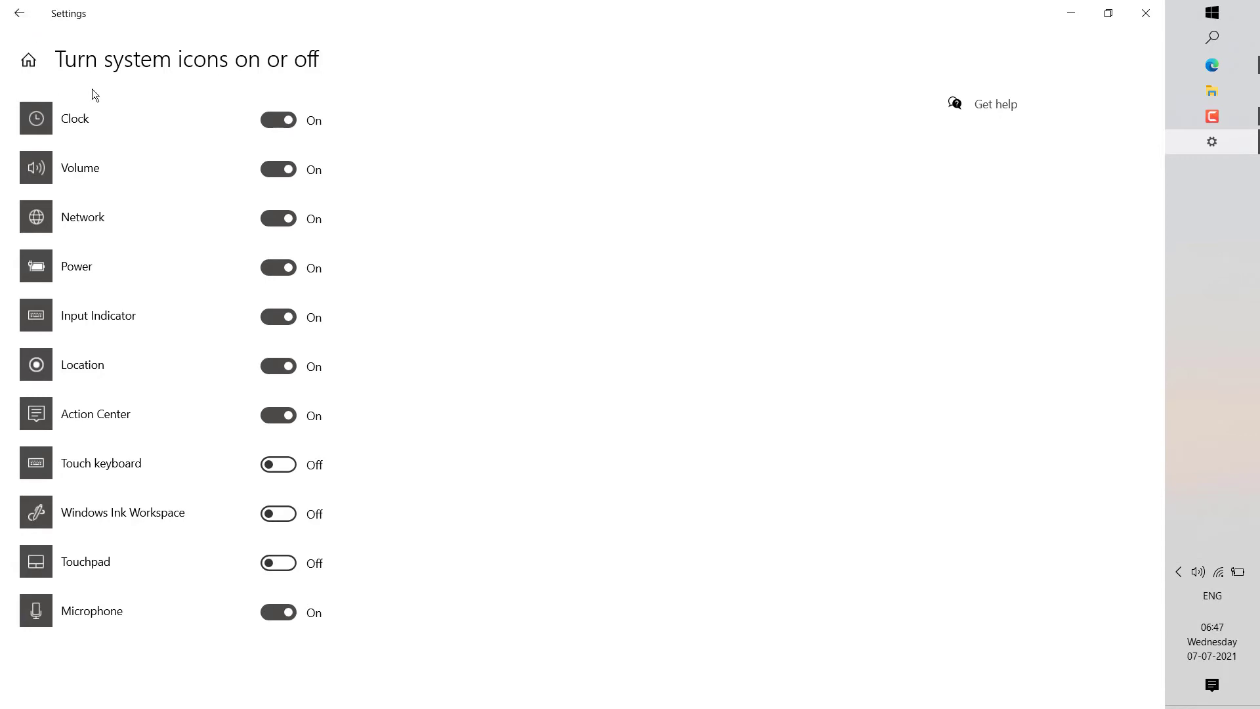
click(19, 13)
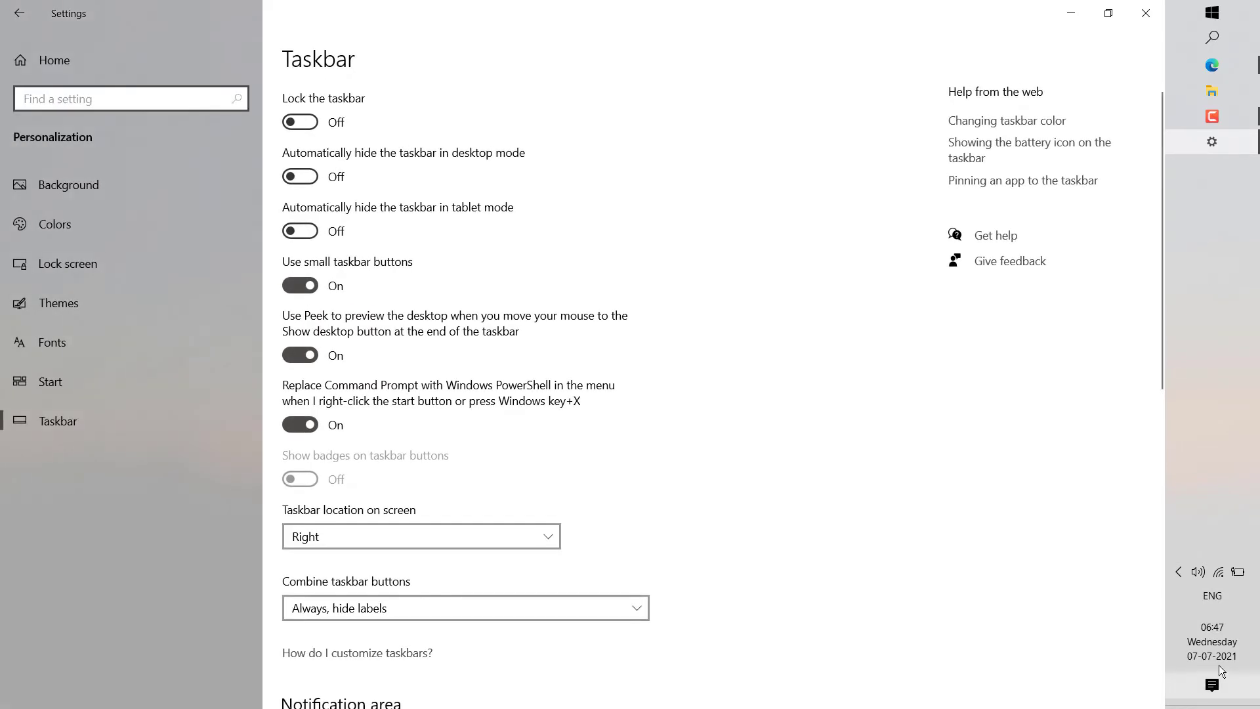
scroll(666, 409, down, 2)
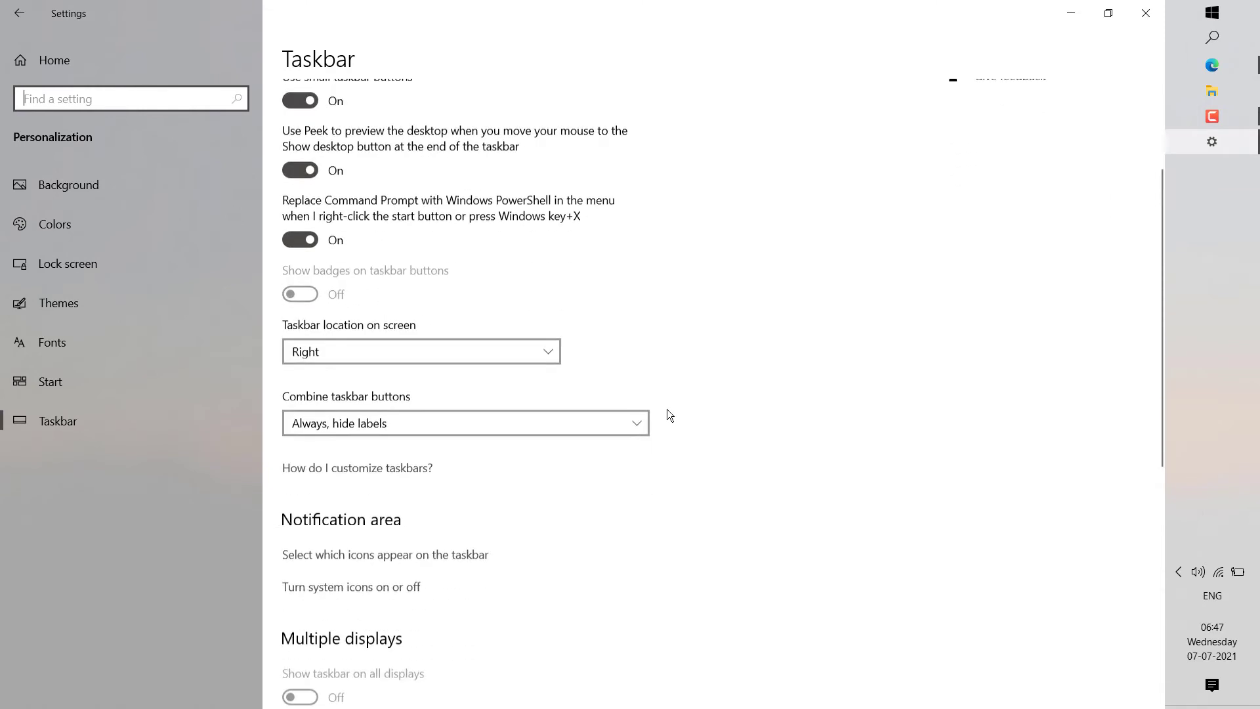
scroll(667, 410, down, 2)
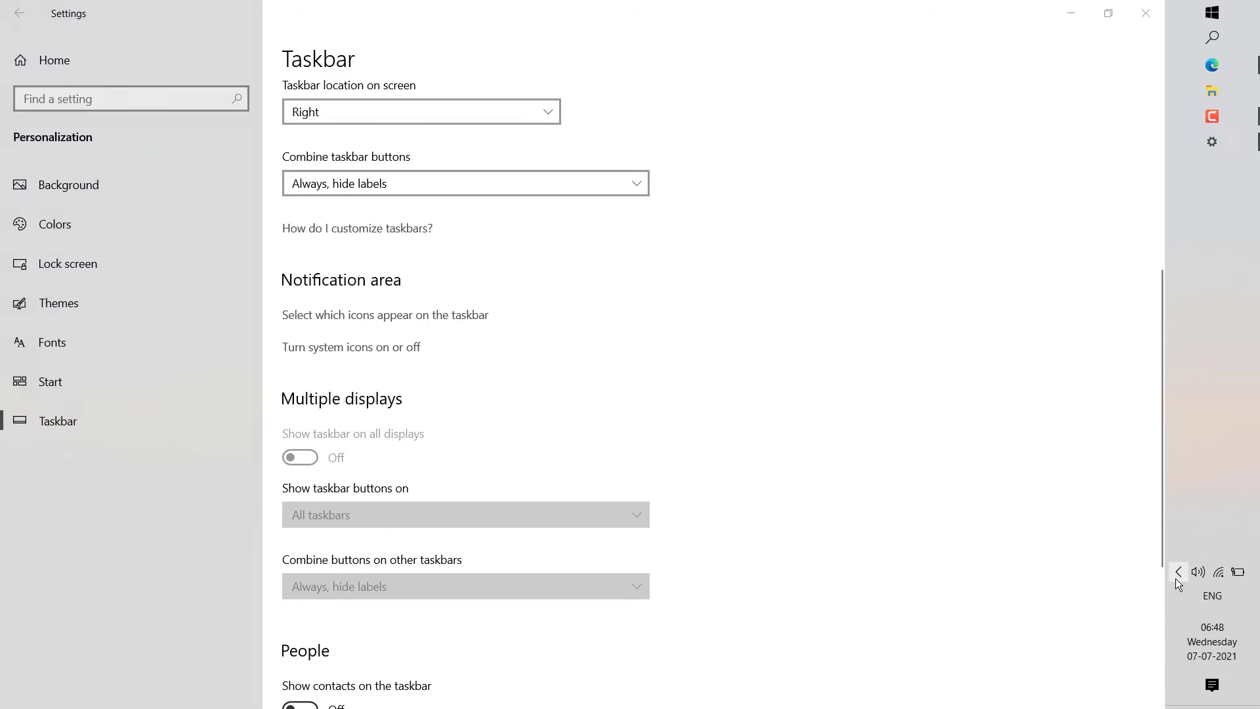
click(1175, 579)
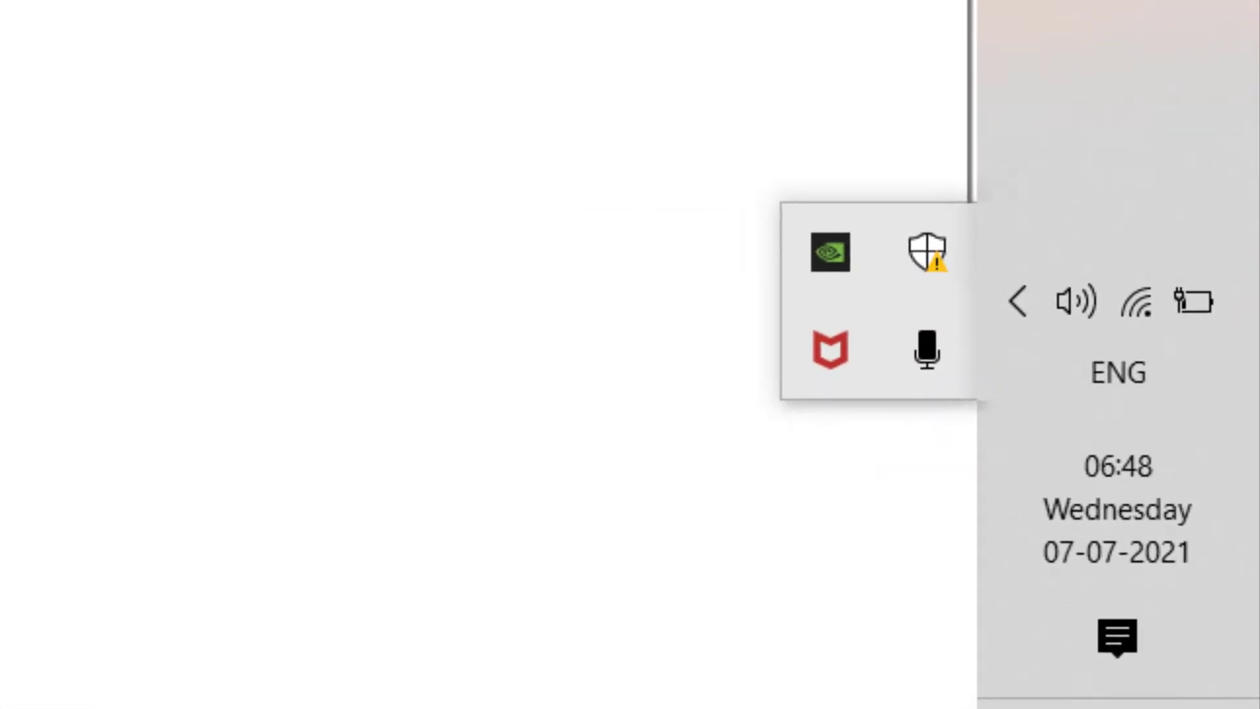
click(1014, 295)
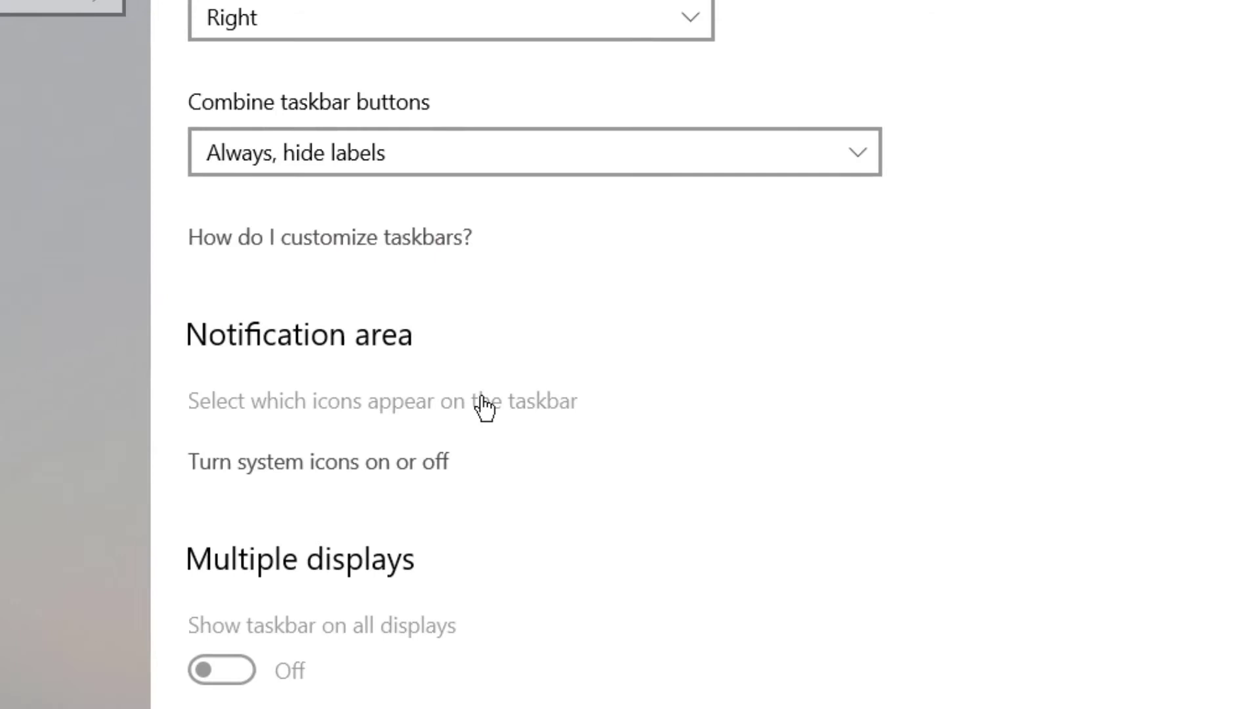
Step: In 'Select which icons appear on the taskbar', turn Volume off, check the hidden tray, then turn it back On
click(527, 471)
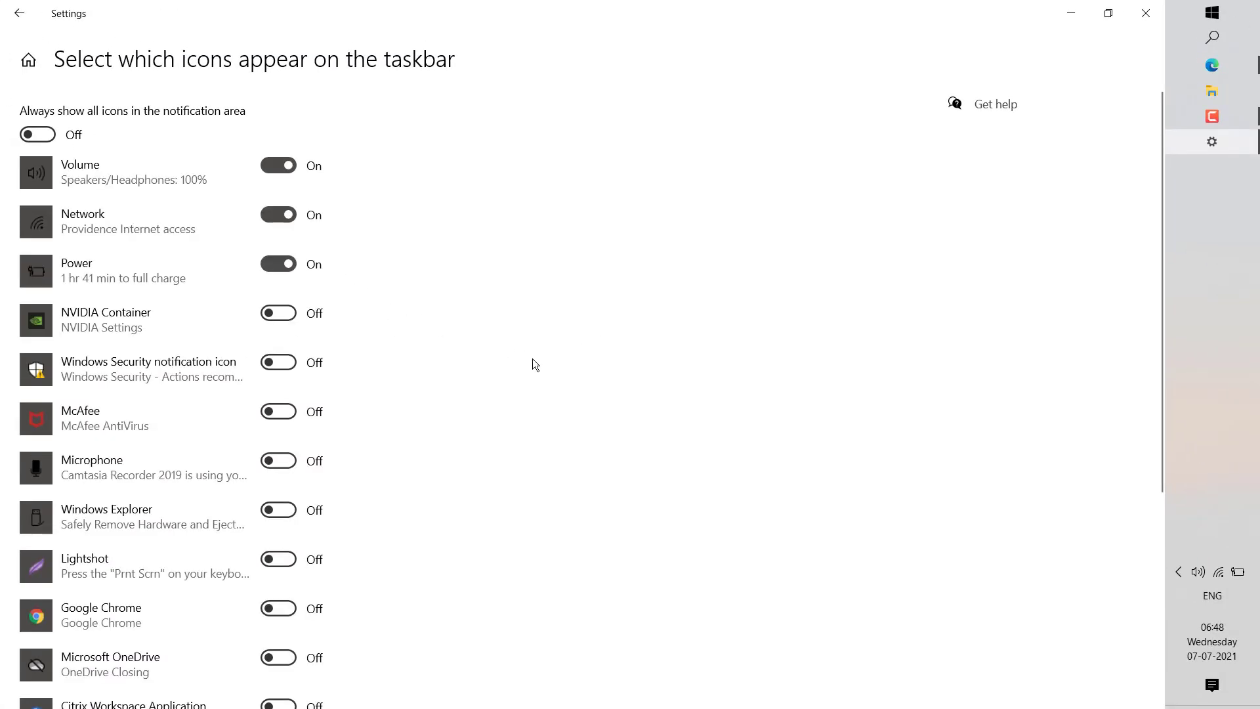
click(272, 166)
click(1180, 573)
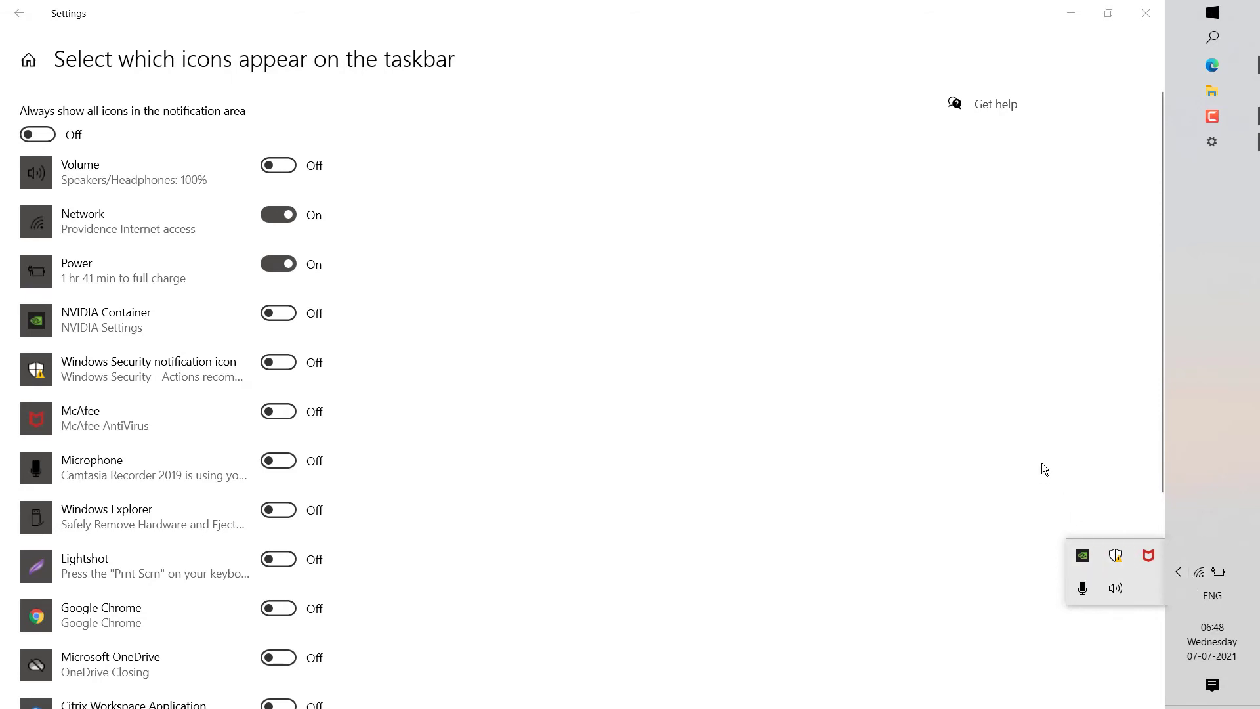
click(1076, 466)
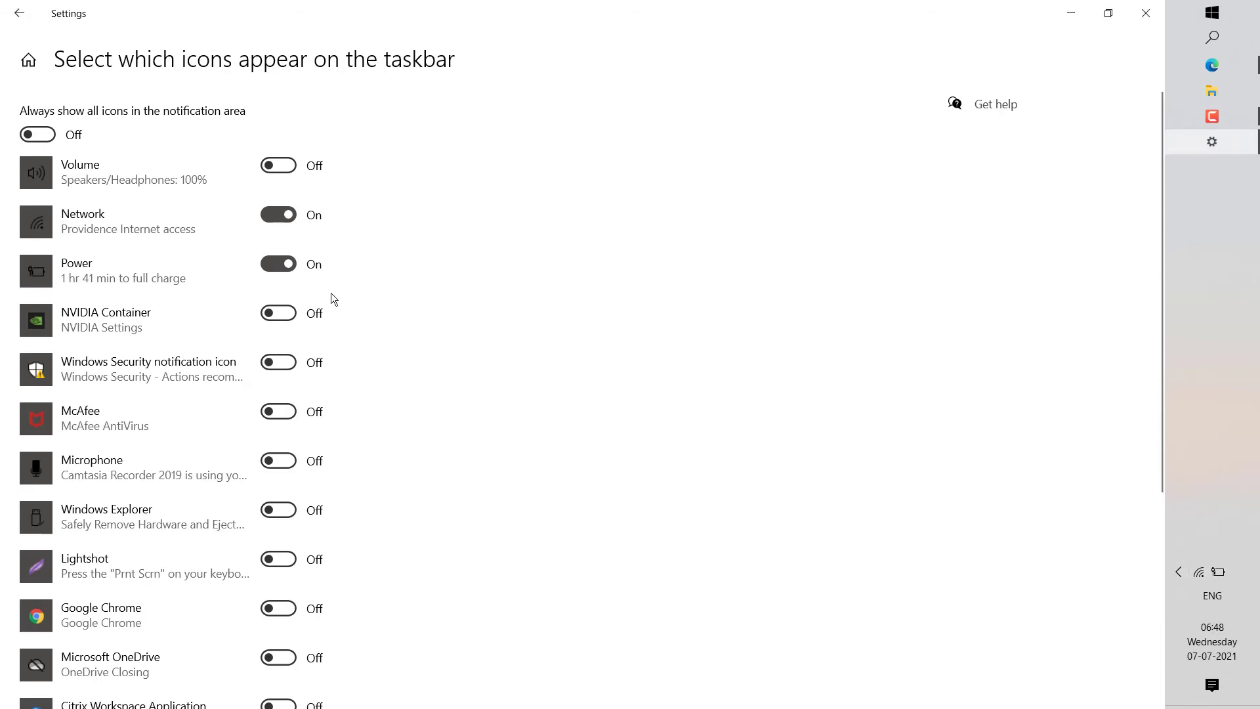
click(279, 166)
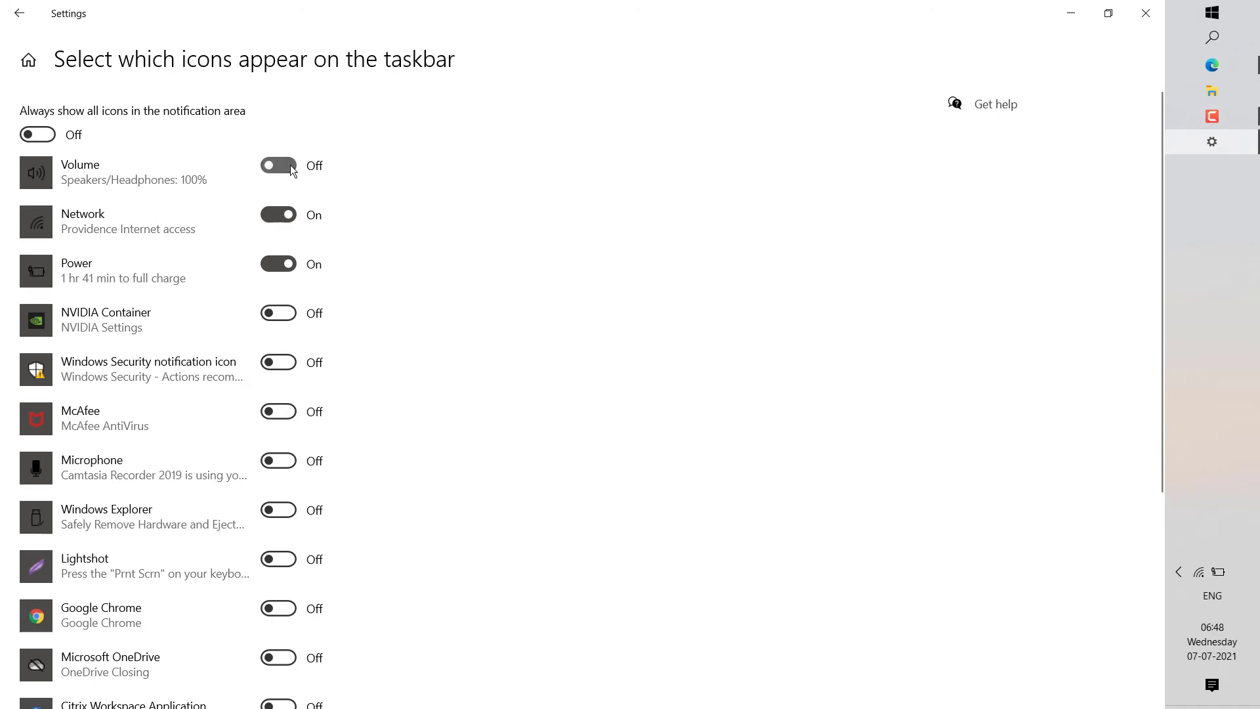